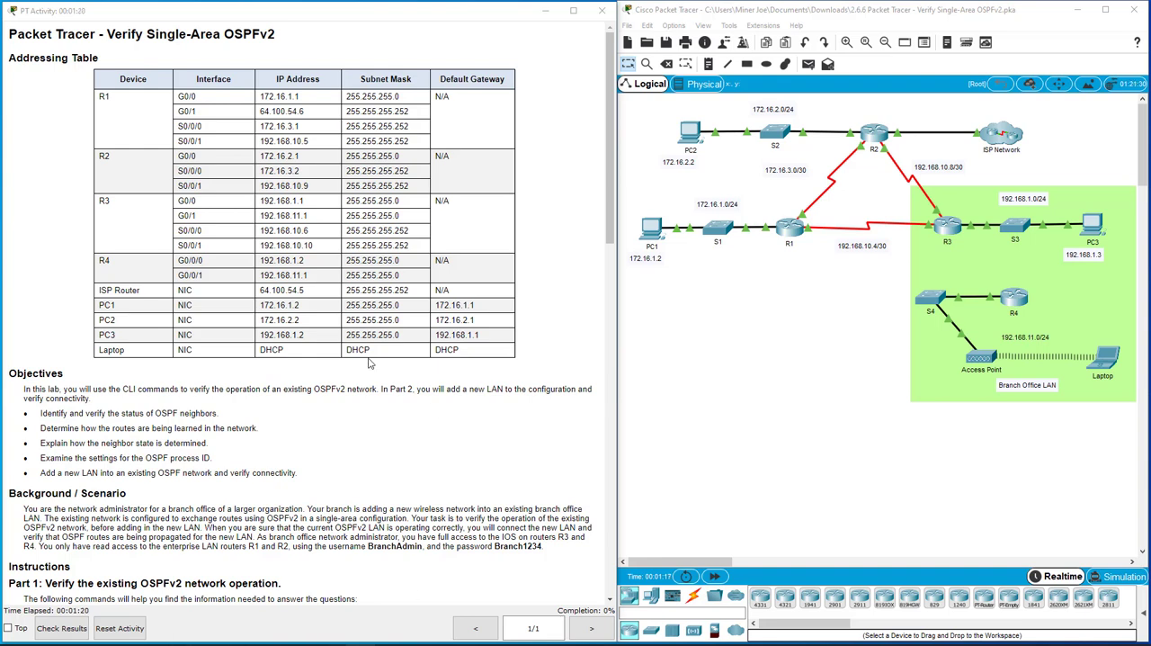
Open router R4's command line, enter privileged EXEC mode and display the running configuration with show run
scroll(459, 319, "down", 5)
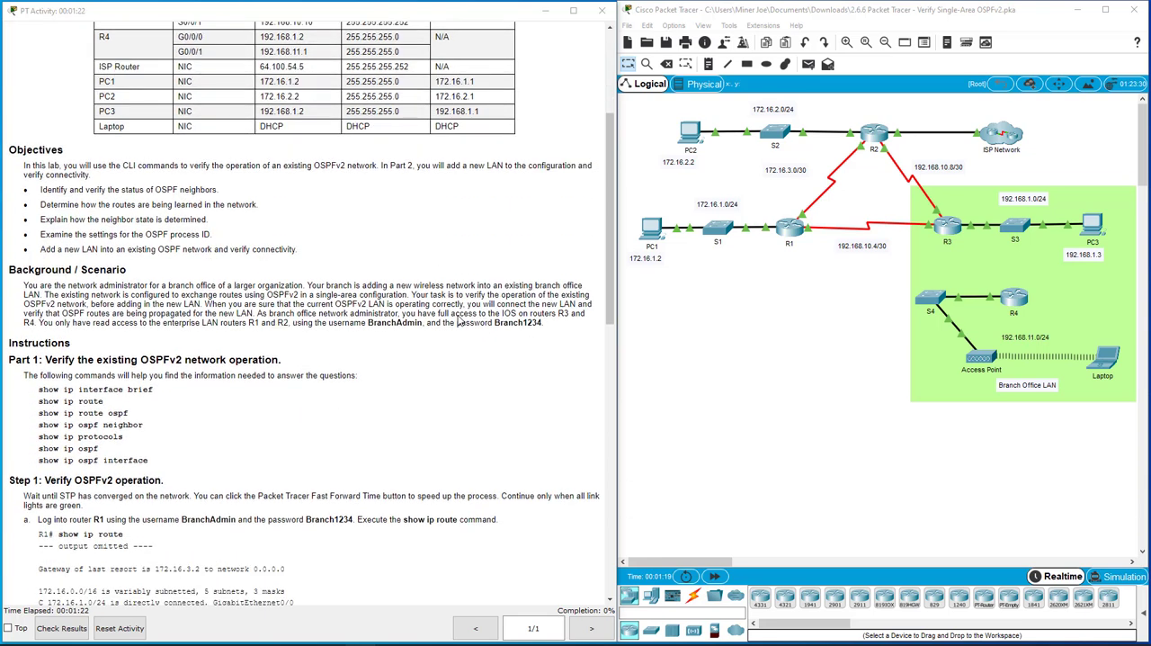
scroll(435, 322, "down", 3)
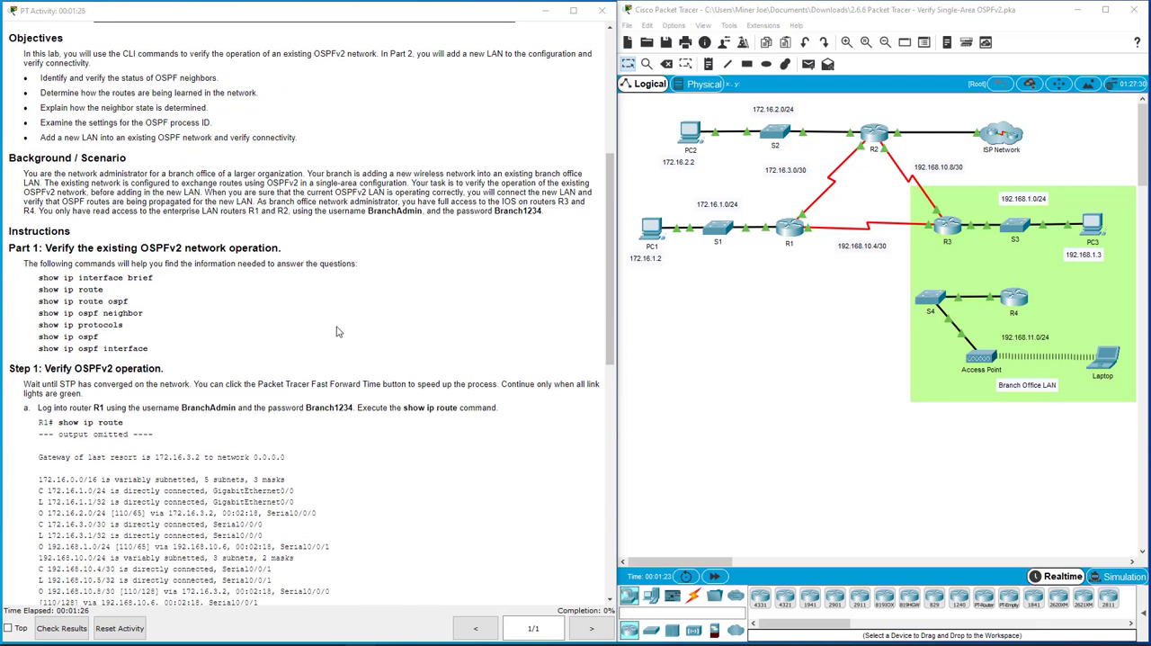
scroll(337, 332, "up", 2)
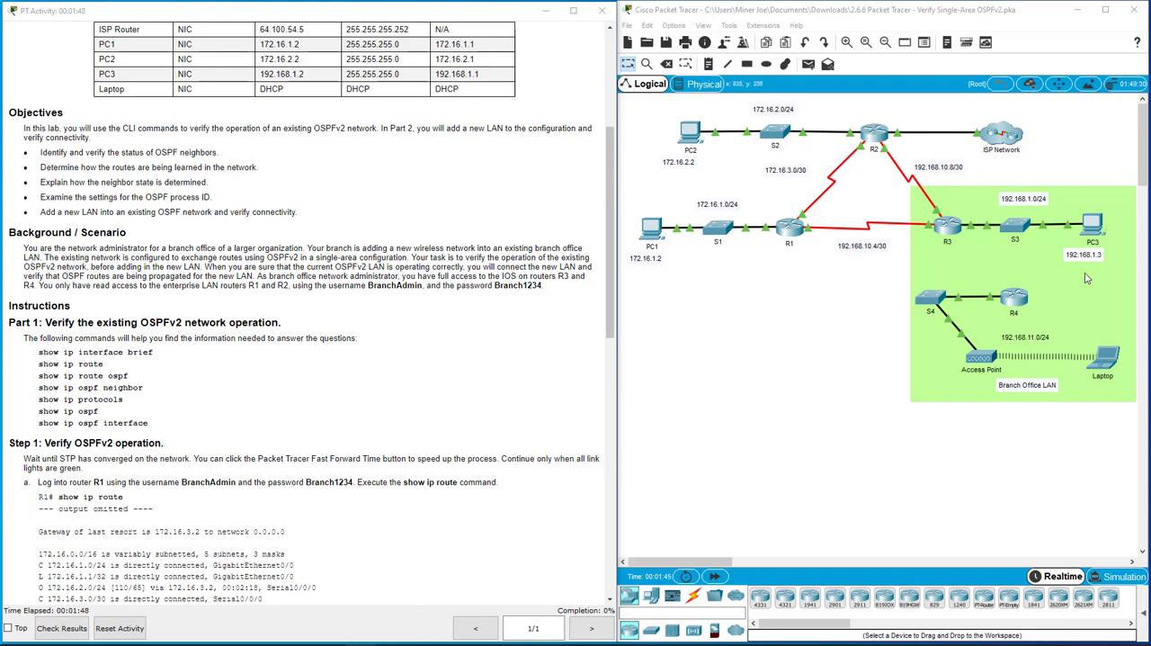
left_click(1014, 300)
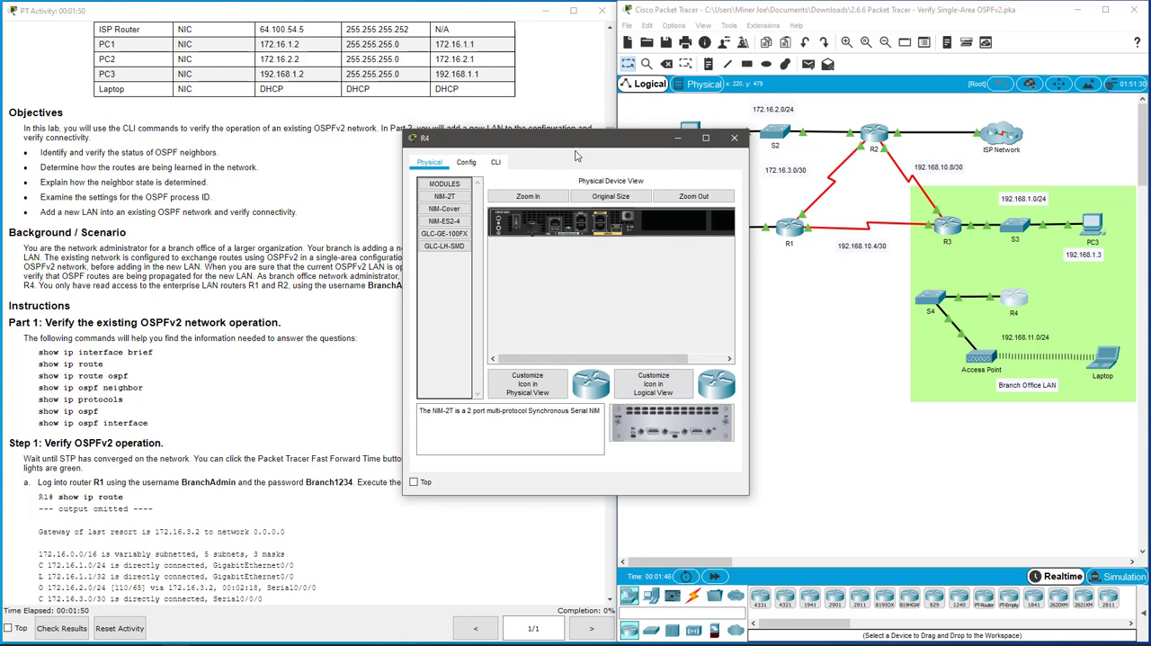
left_click(496, 163)
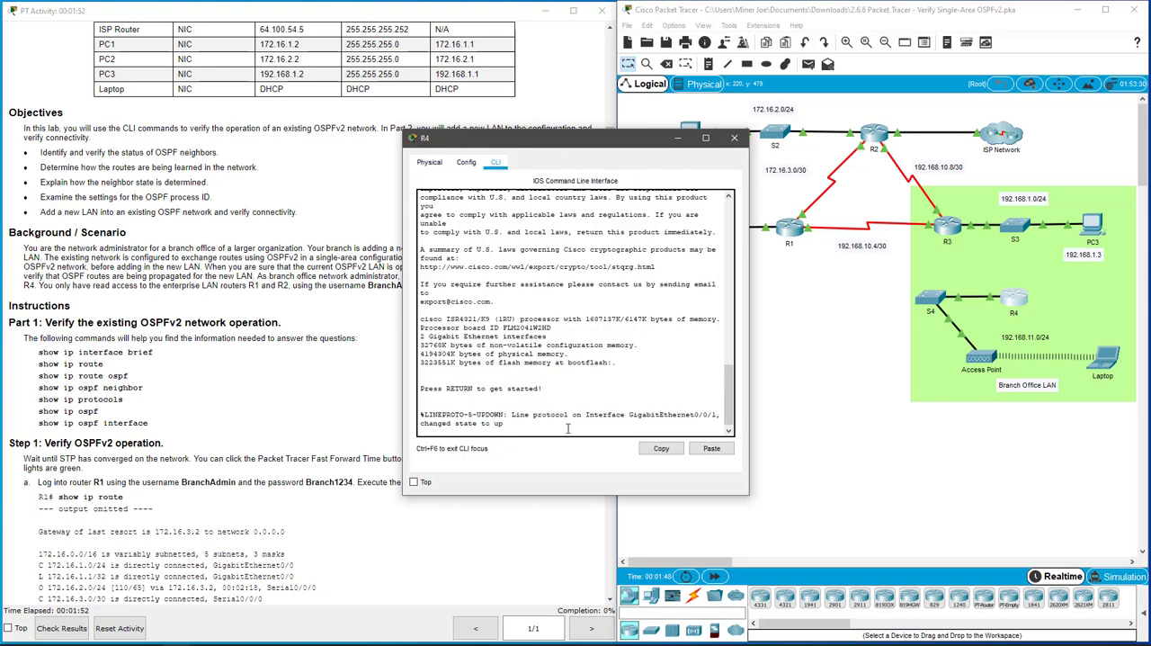
key("Return")
key("Return")
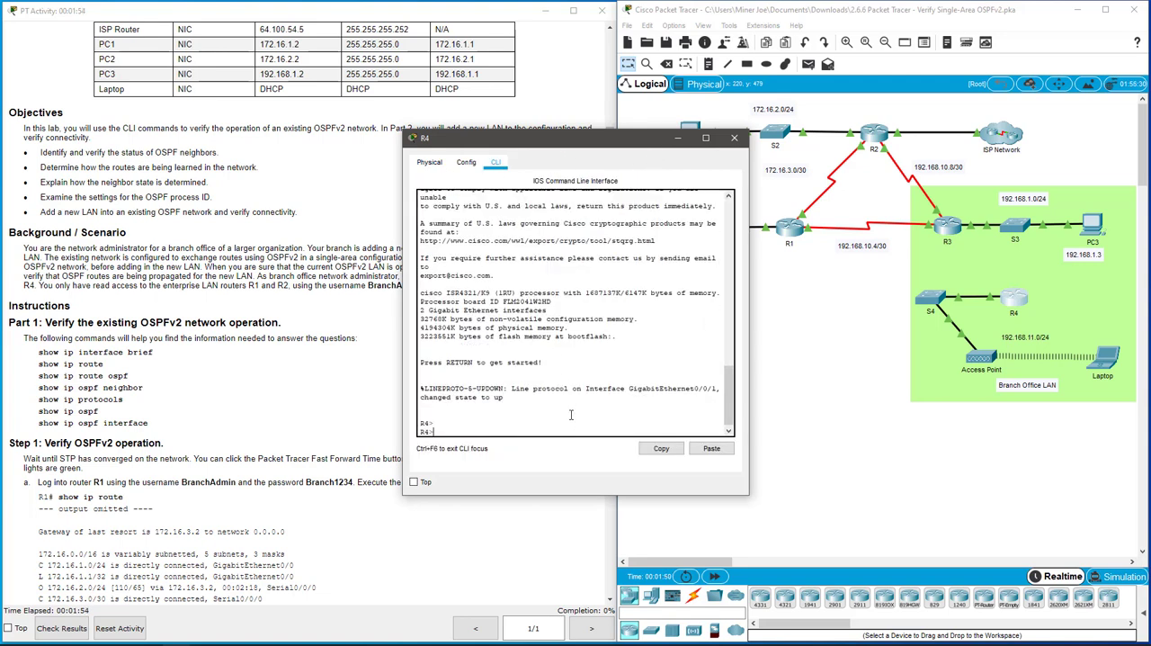
type("en")
key("Return")
type("show run")
key("Return")
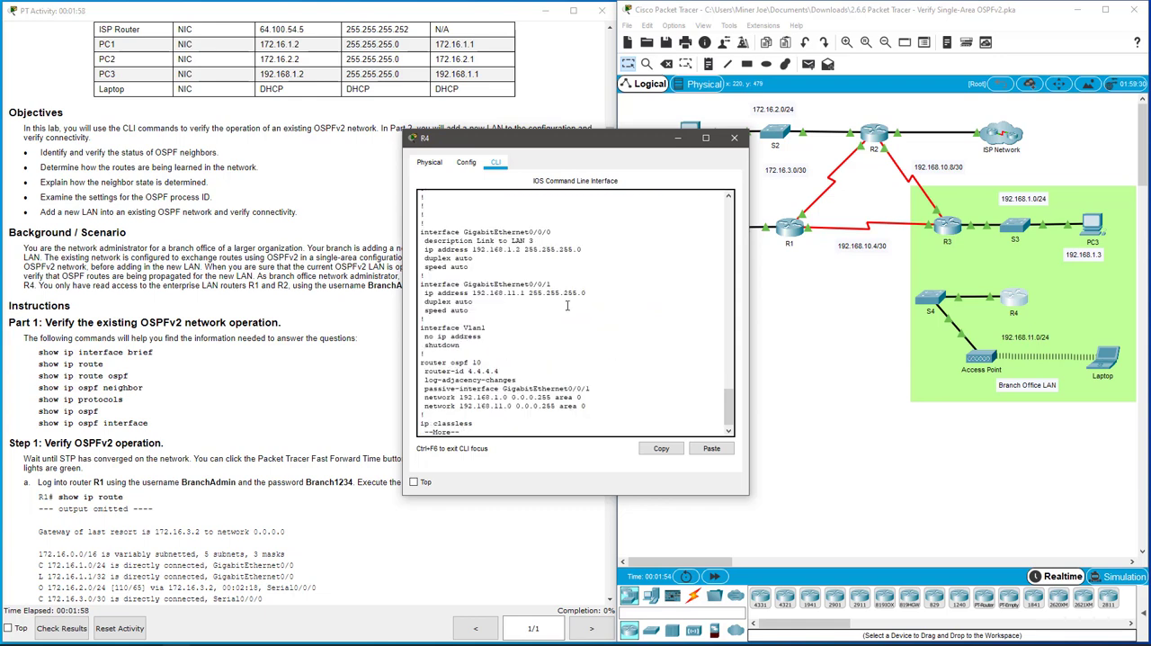
Examine the router ospf 10 section and the GigabitEthernet interface addresses in R4's running configuration
left_click_drag(422, 362, 615, 414)
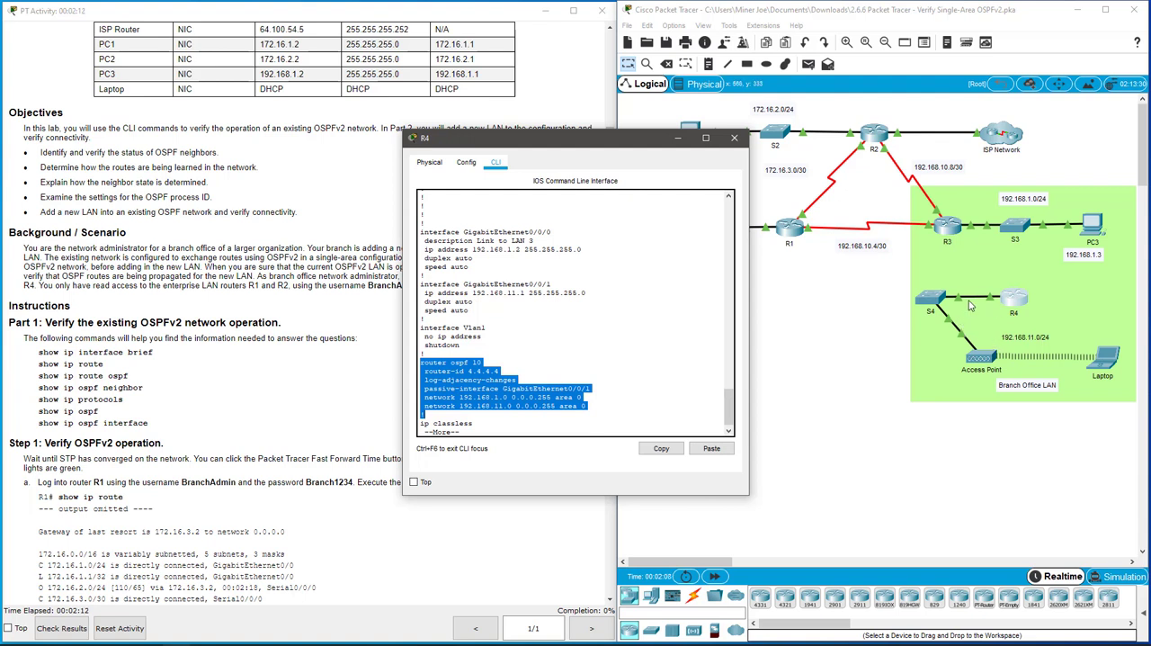
left_click(566, 412)
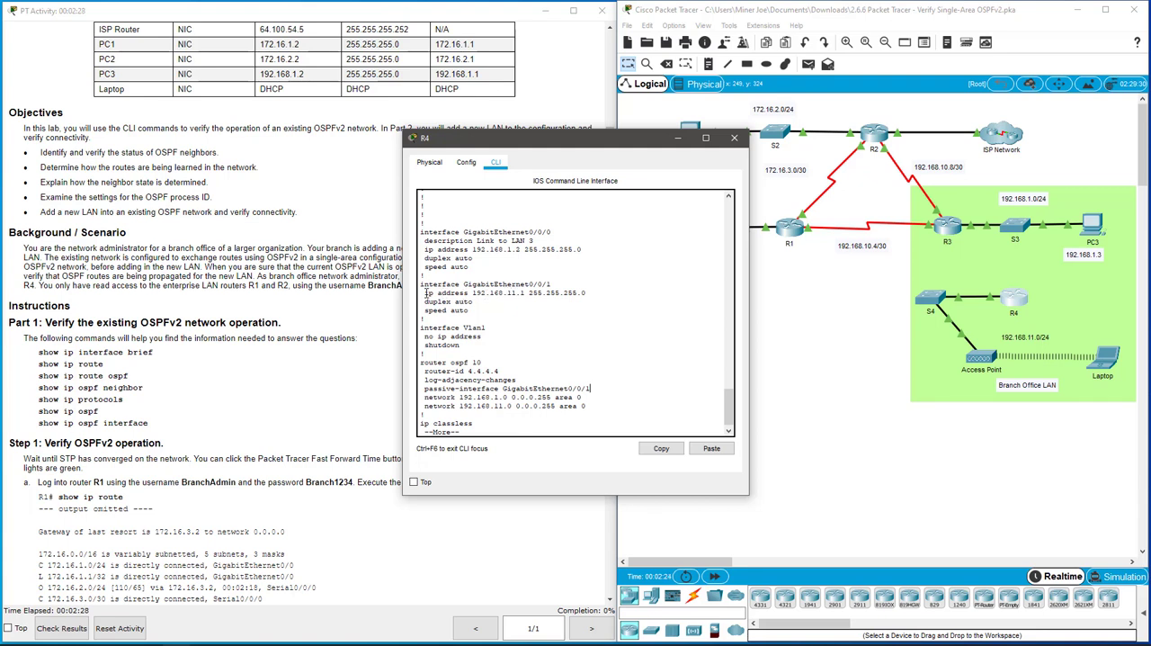
left_click_drag(426, 293, 598, 292)
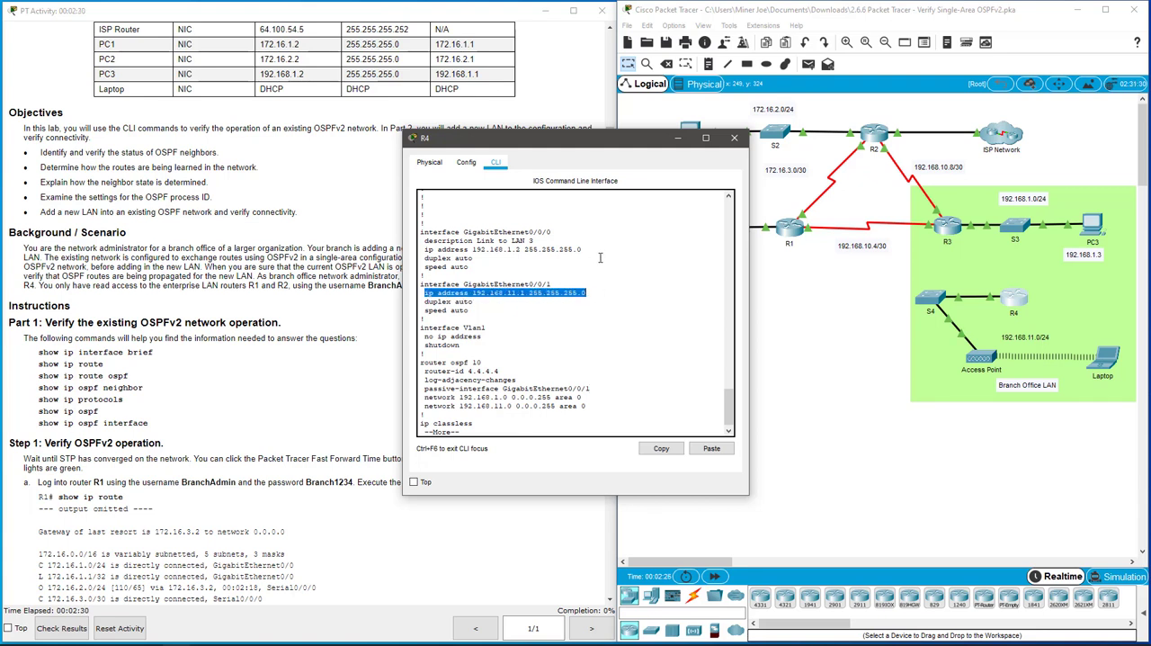
left_click(504, 253)
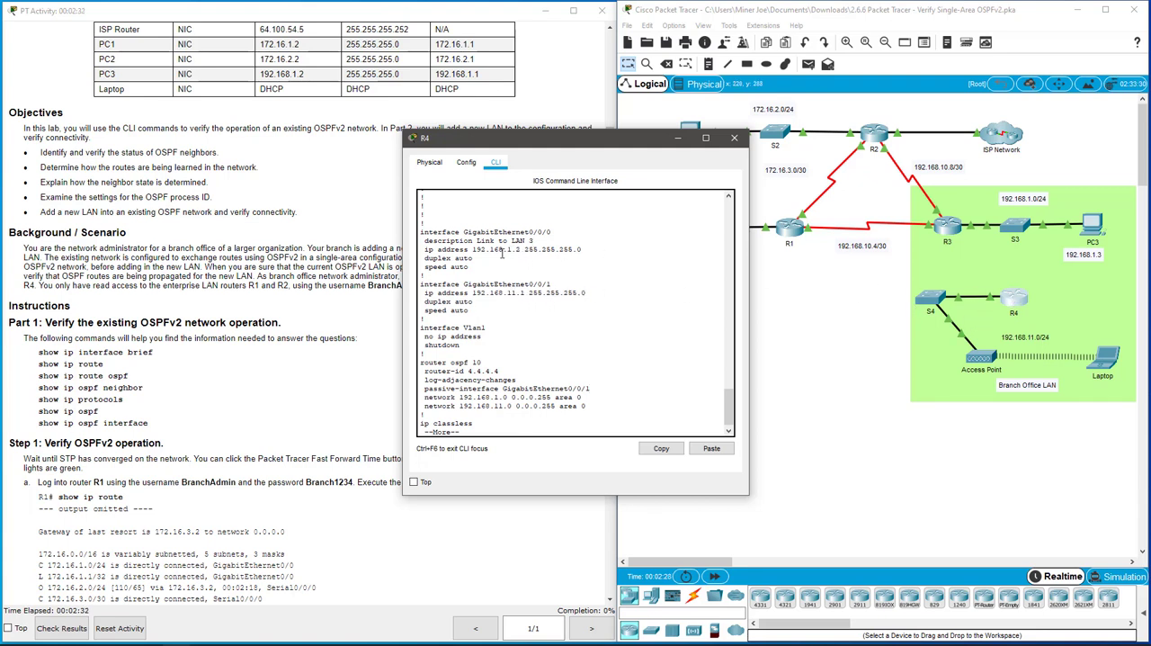
left_click_drag(473, 249, 586, 250)
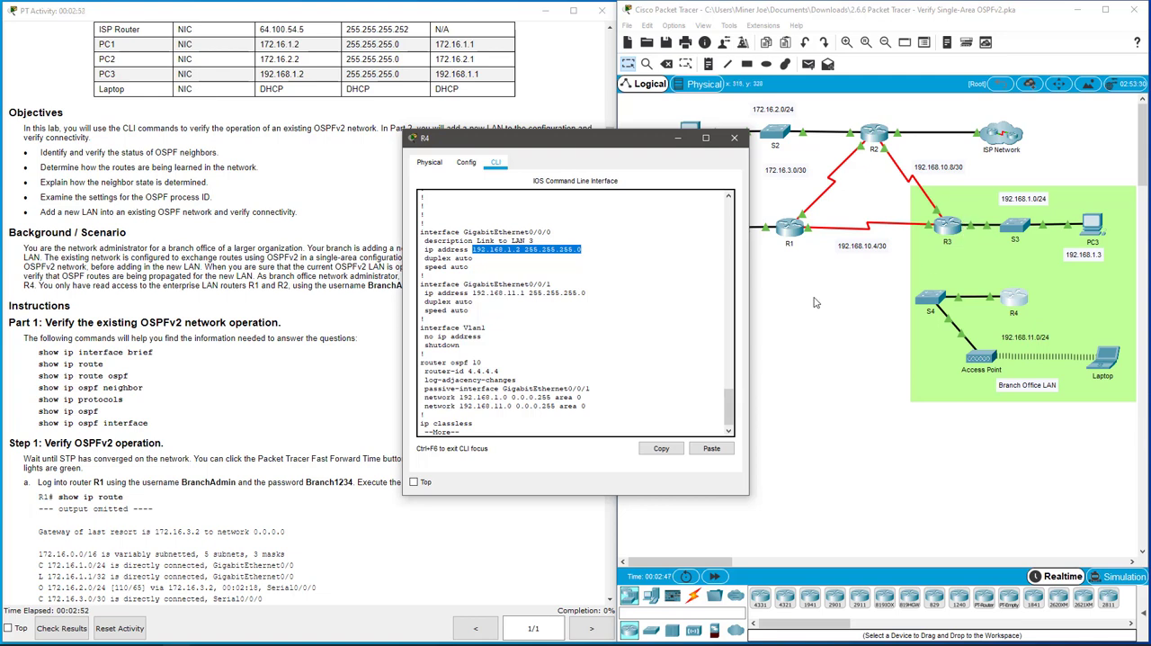
left_click(807, 368)
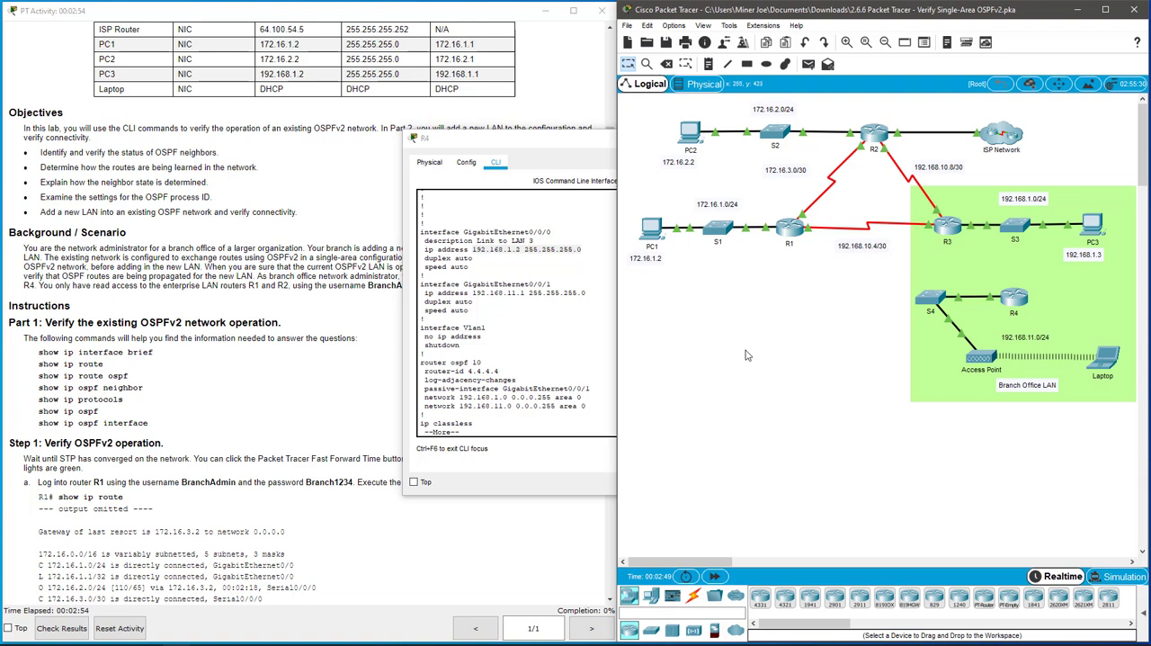
Move R4's window clear of the topology, finish the configuration listing and display the routing table with show ip route
left_click_drag(575, 144, 413, 119)
left_click(448, 392)
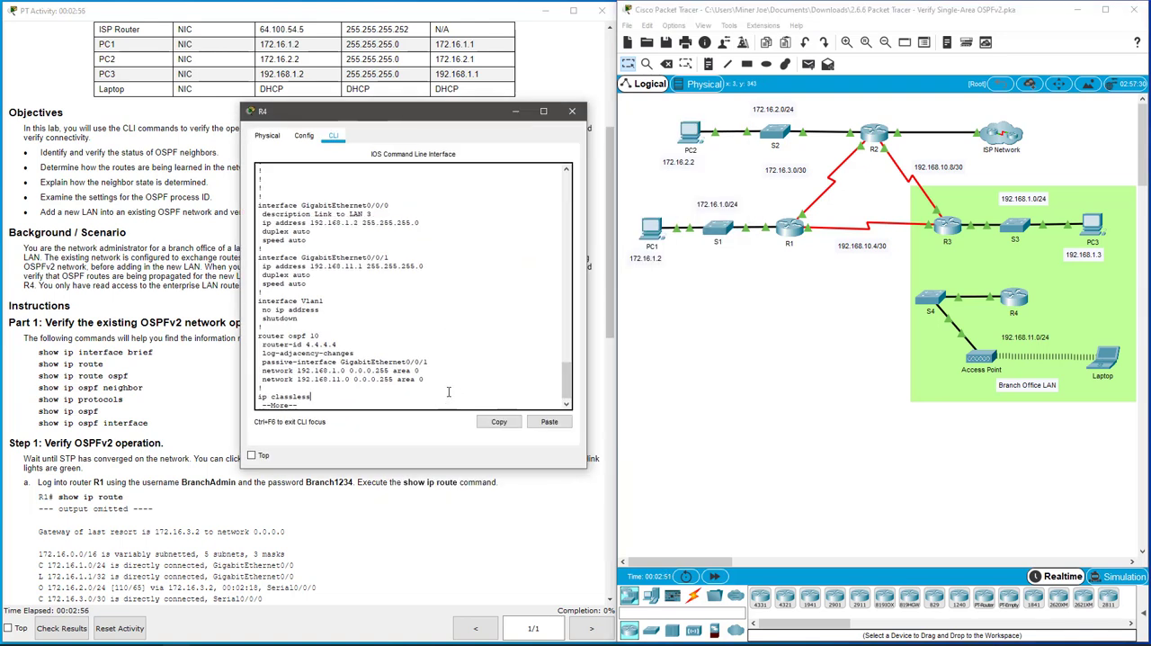
key("space")
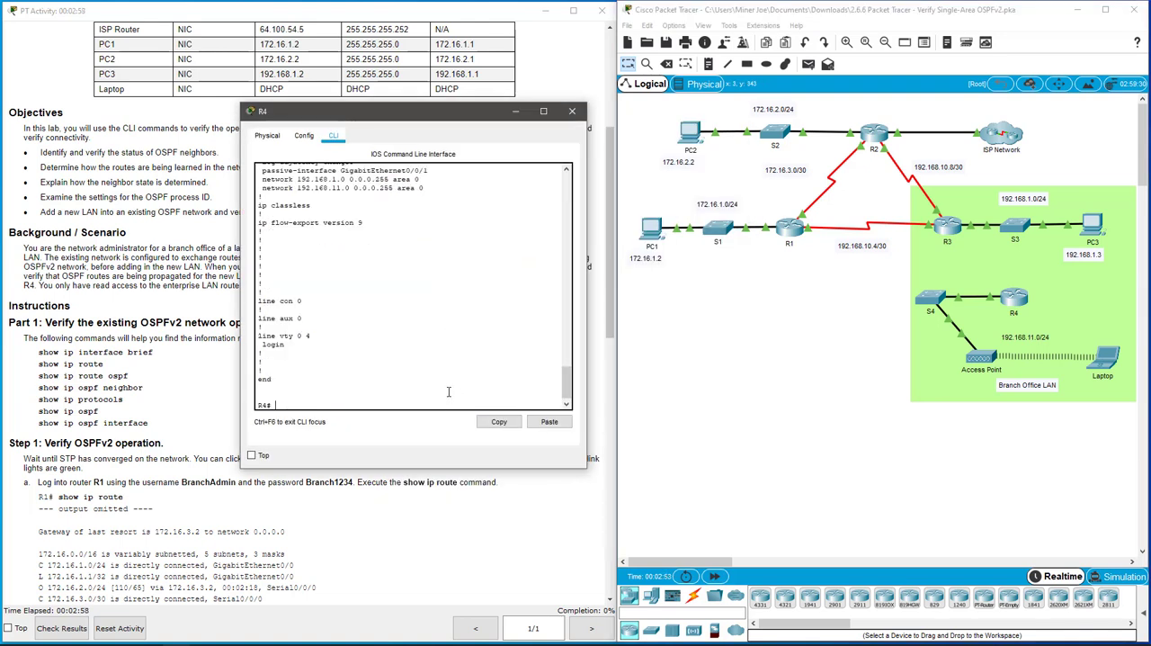
type("show ip route")
key("Return")
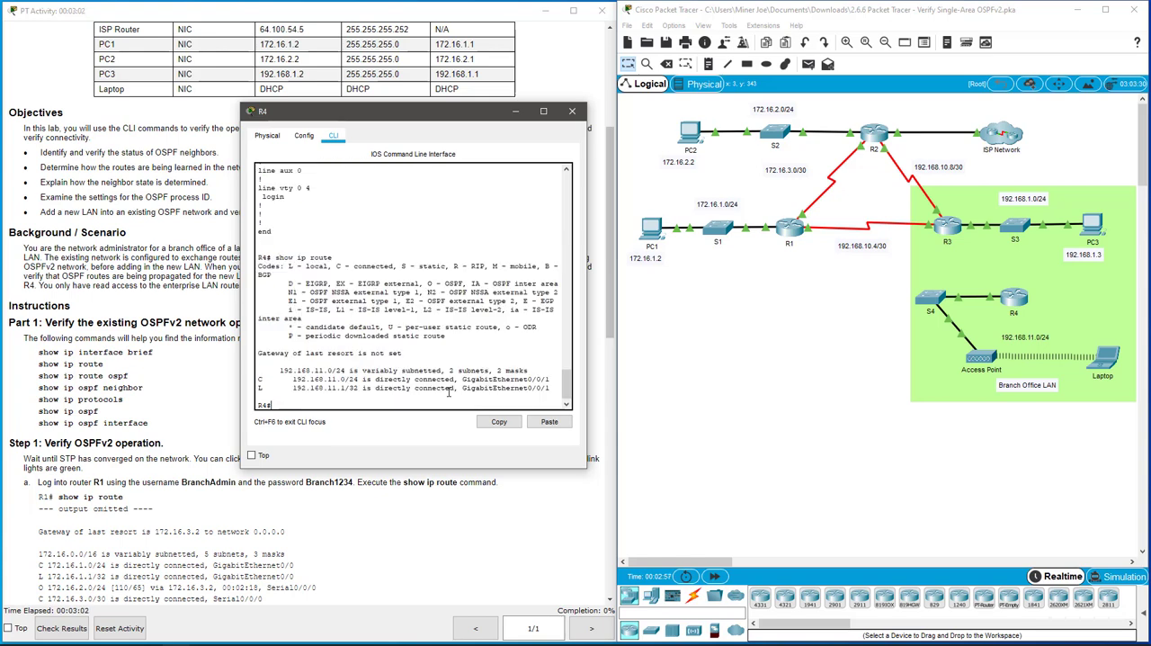
Connect S3's GigabitEthernet0/1 to R4's GigabitEthernet0/0/0 with a copper straight-through cable and fast-forward time to bring up the link
left_click(694, 596)
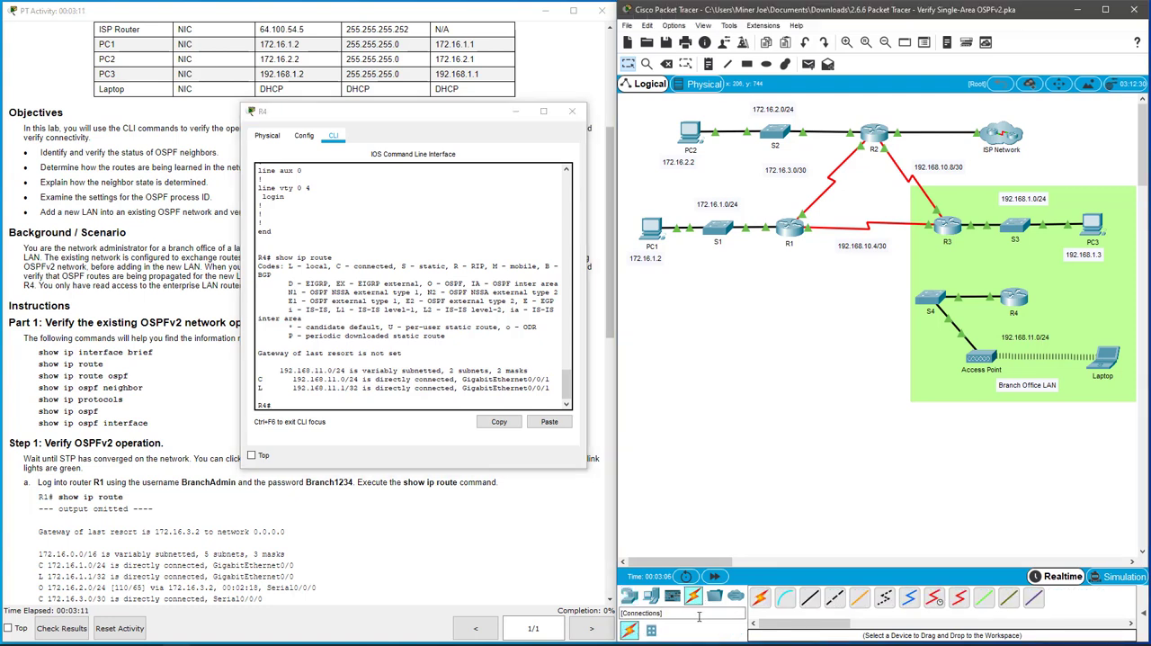
left_click(811, 603)
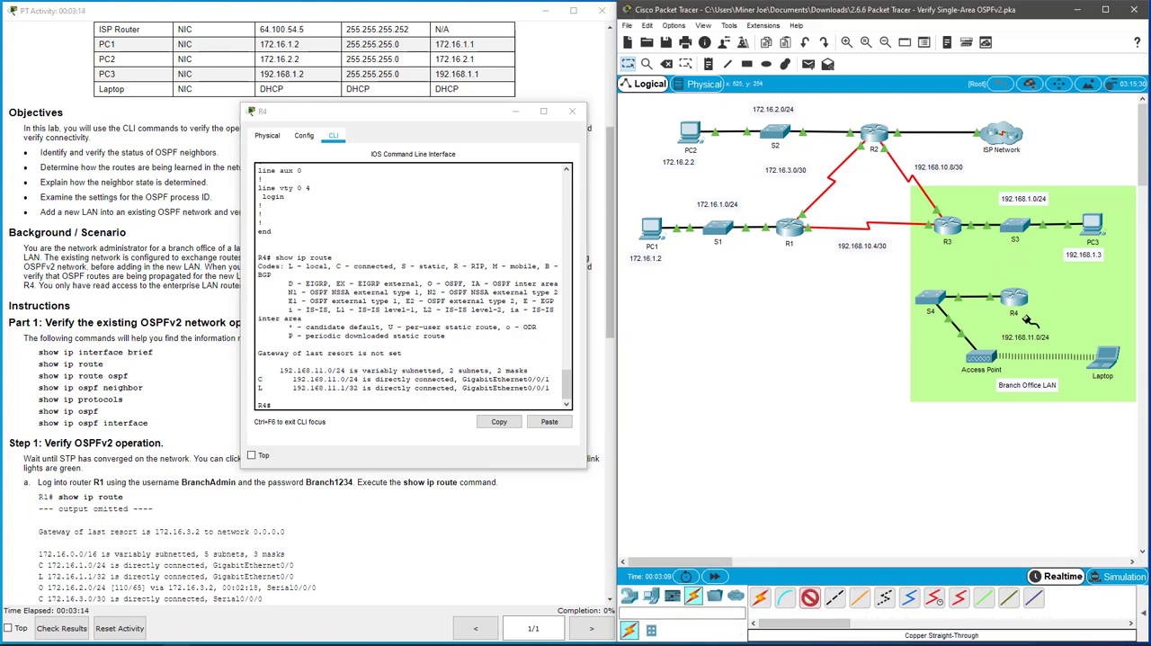
left_click(1015, 226)
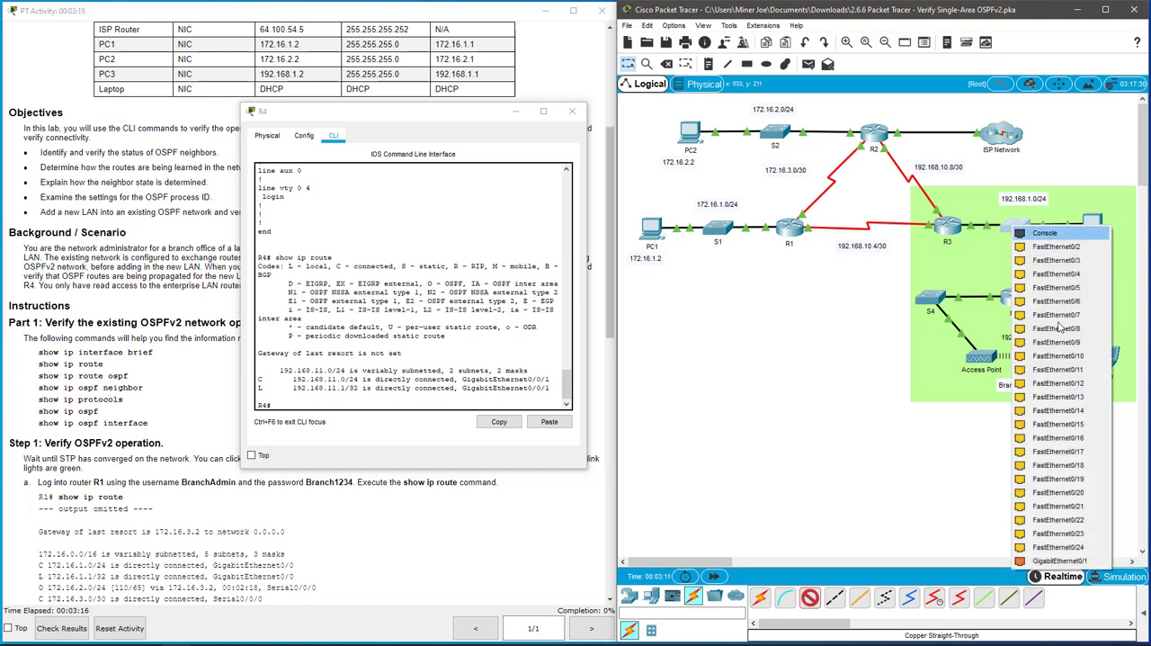
left_click(1060, 560)
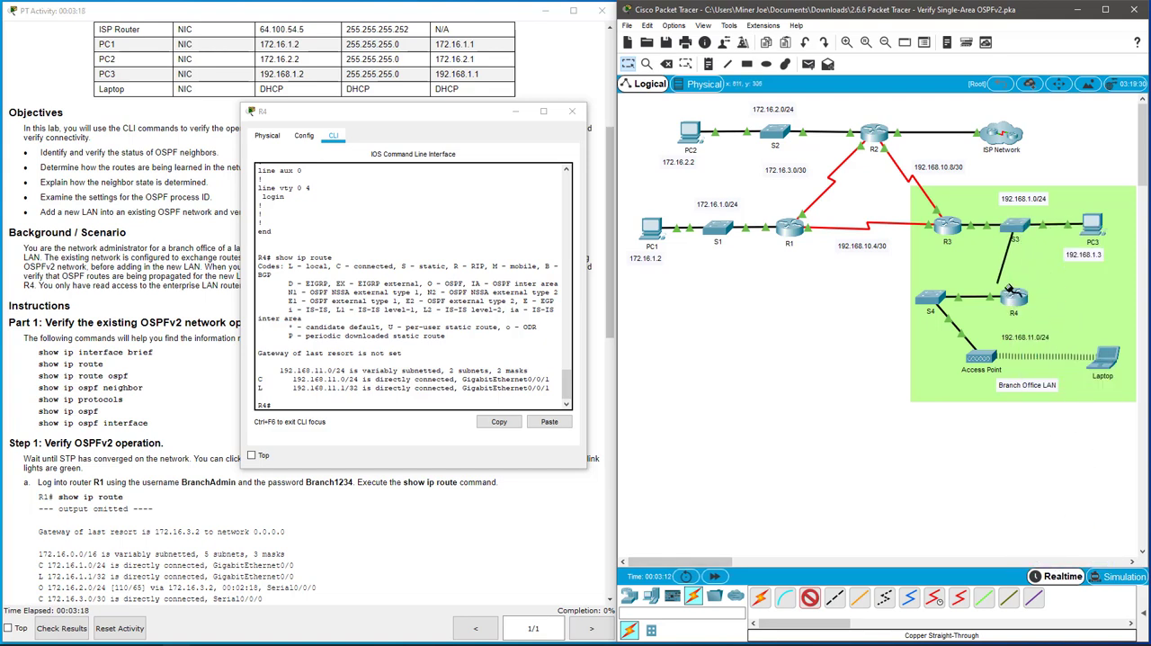
left_click(1013, 293)
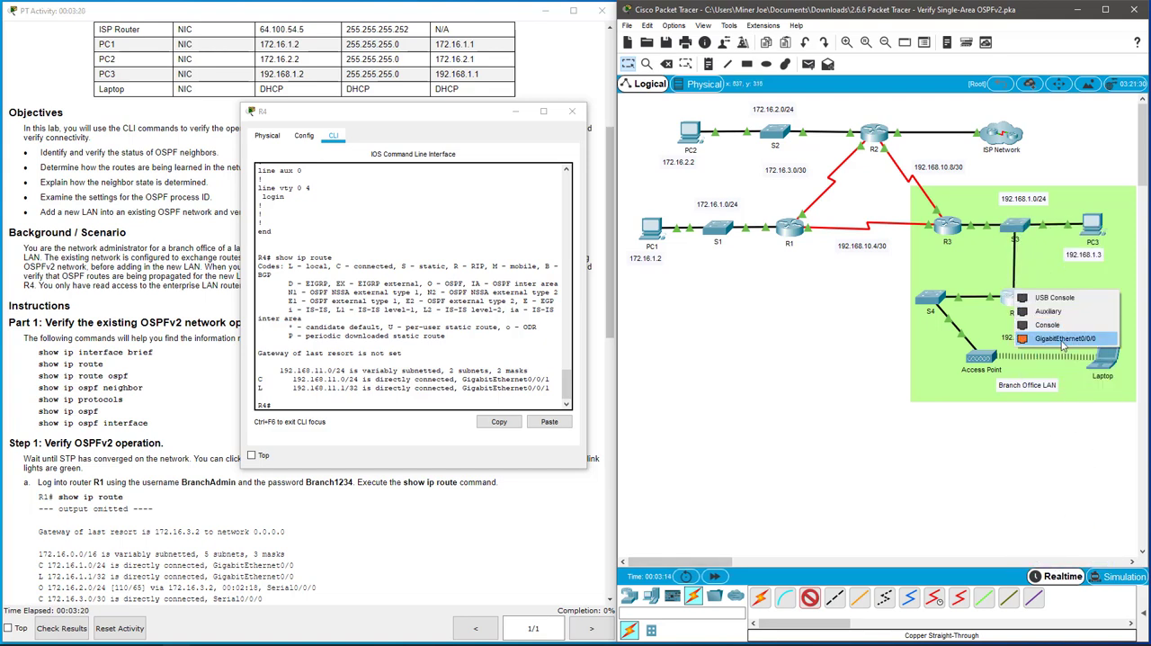
left_click(1063, 339)
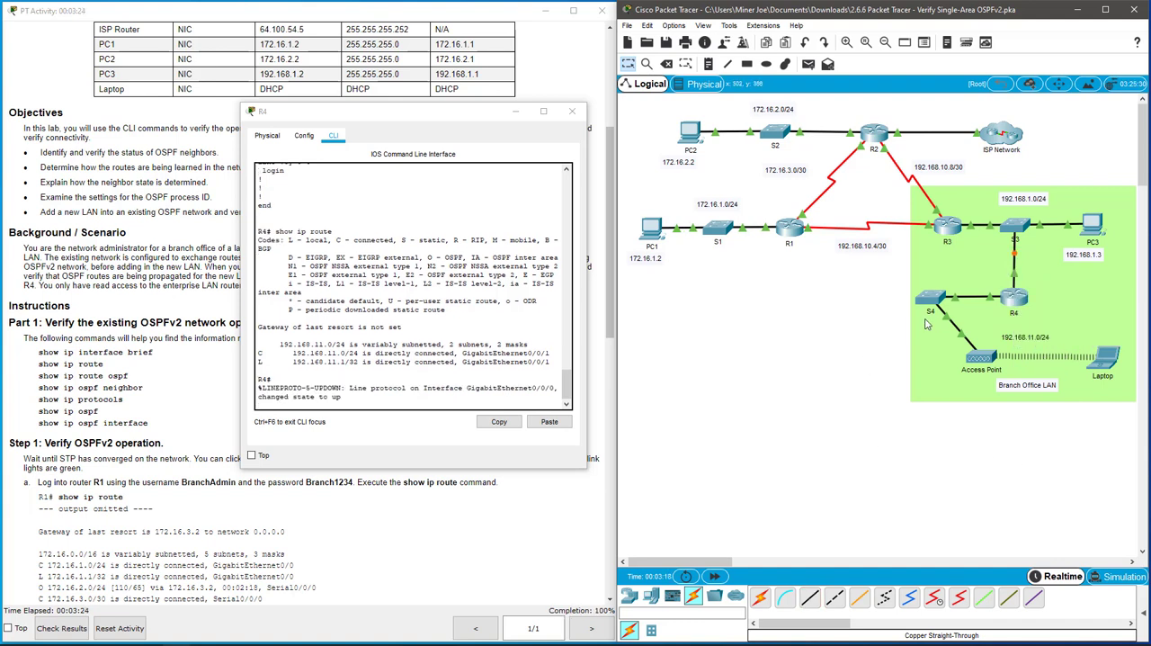
left_click(716, 576)
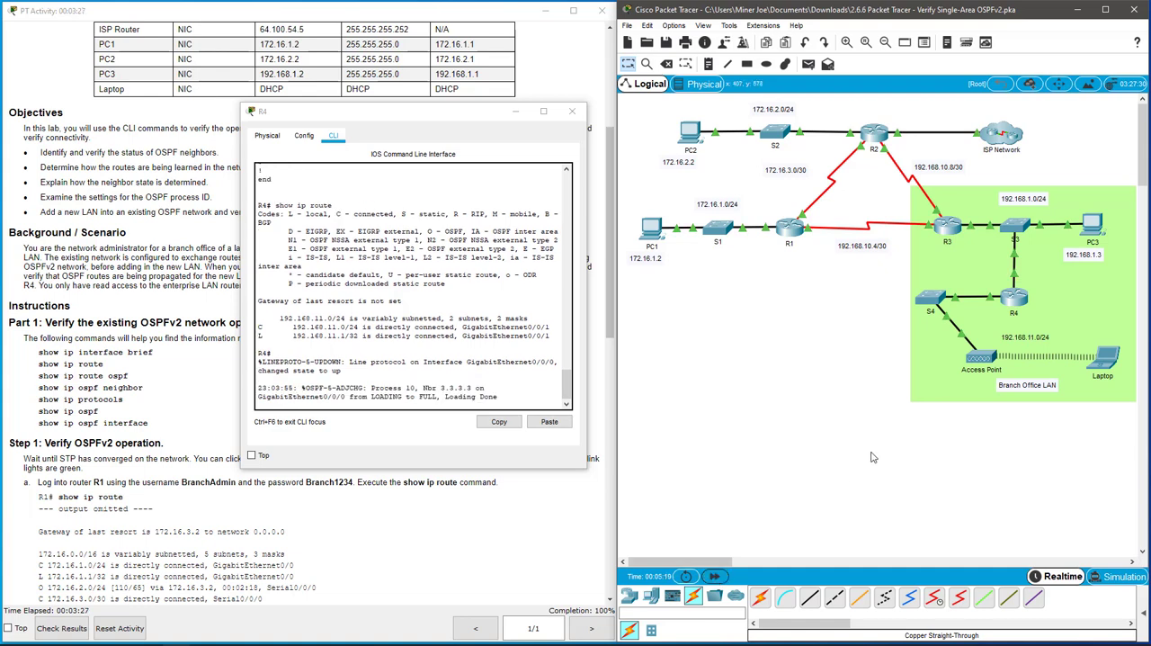
Run show ip route again on R4 and widen its window so each route entry fits on one line
left_click(508, 405)
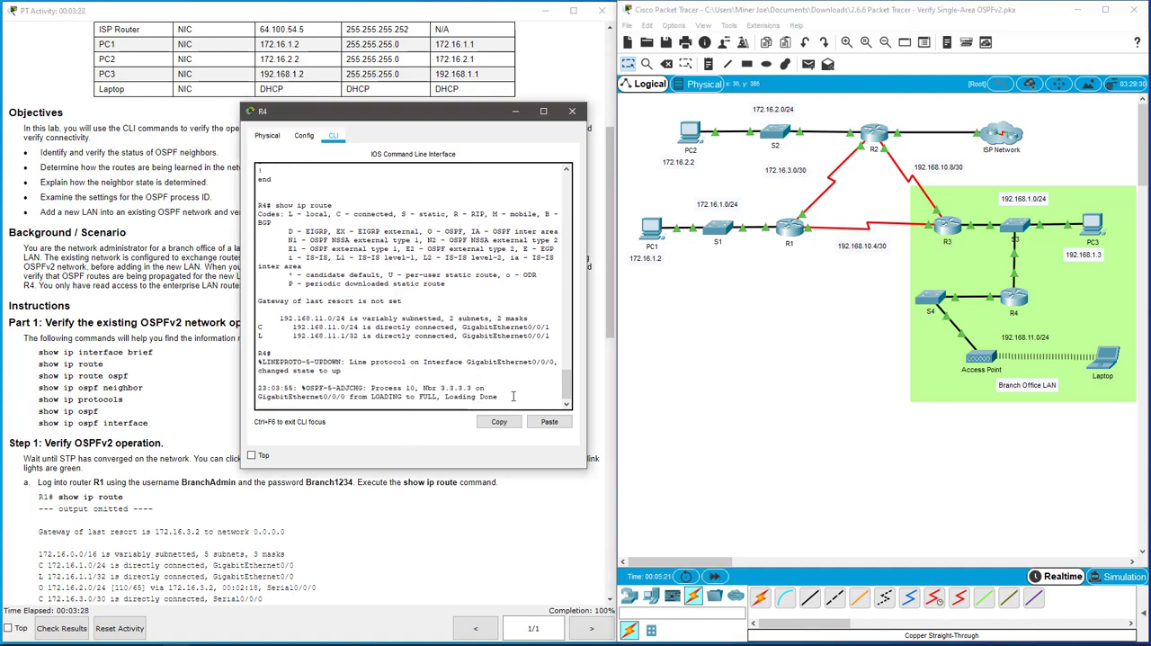
key("Return")
key("Return")
key("Return")
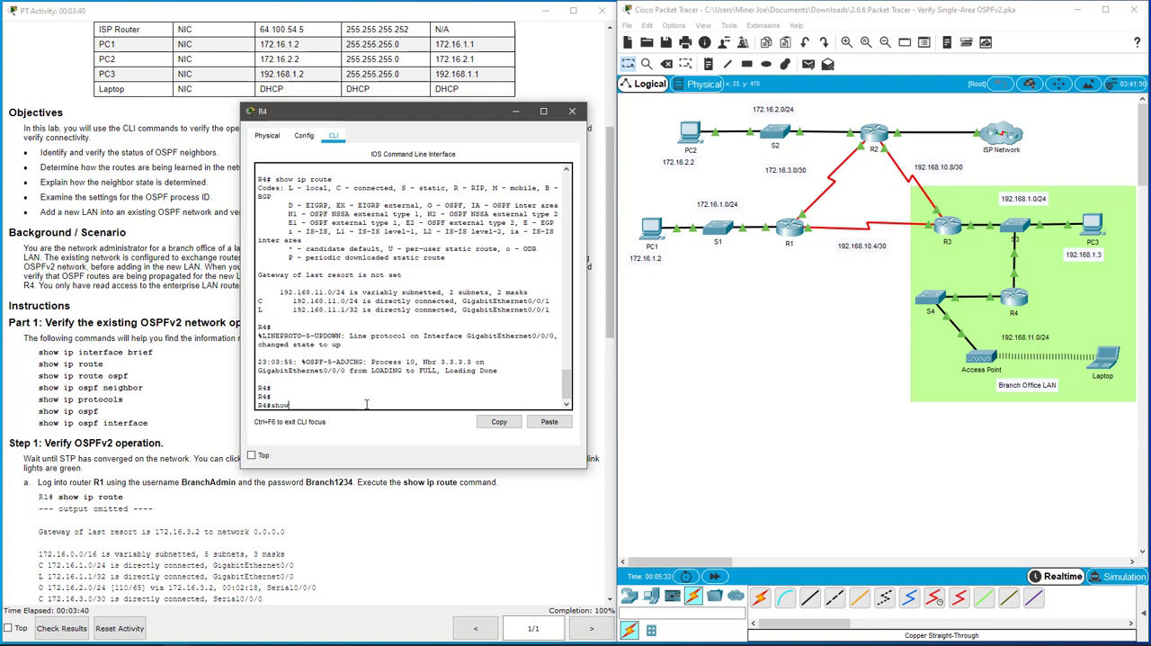
type("te")
key("Return")
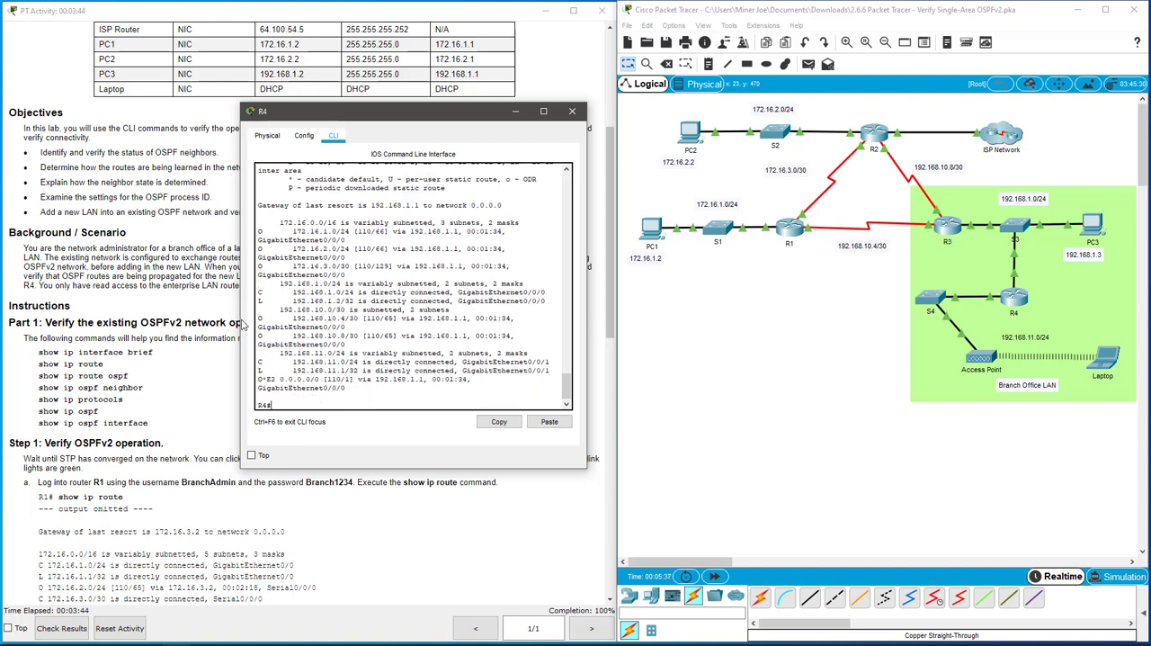
left_click_drag(241, 326, 133, 316)
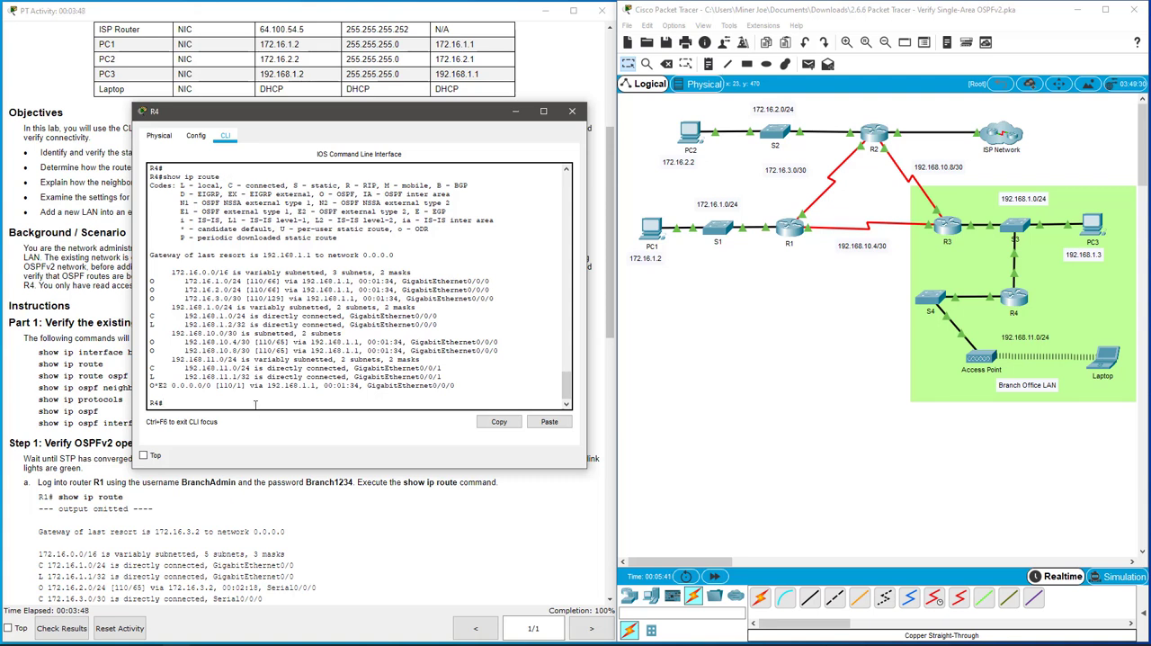
Run show ip route ospf on R4, examine the learned routes including the 0.0.0.0/0 default route, and close the router's window
key("Up")
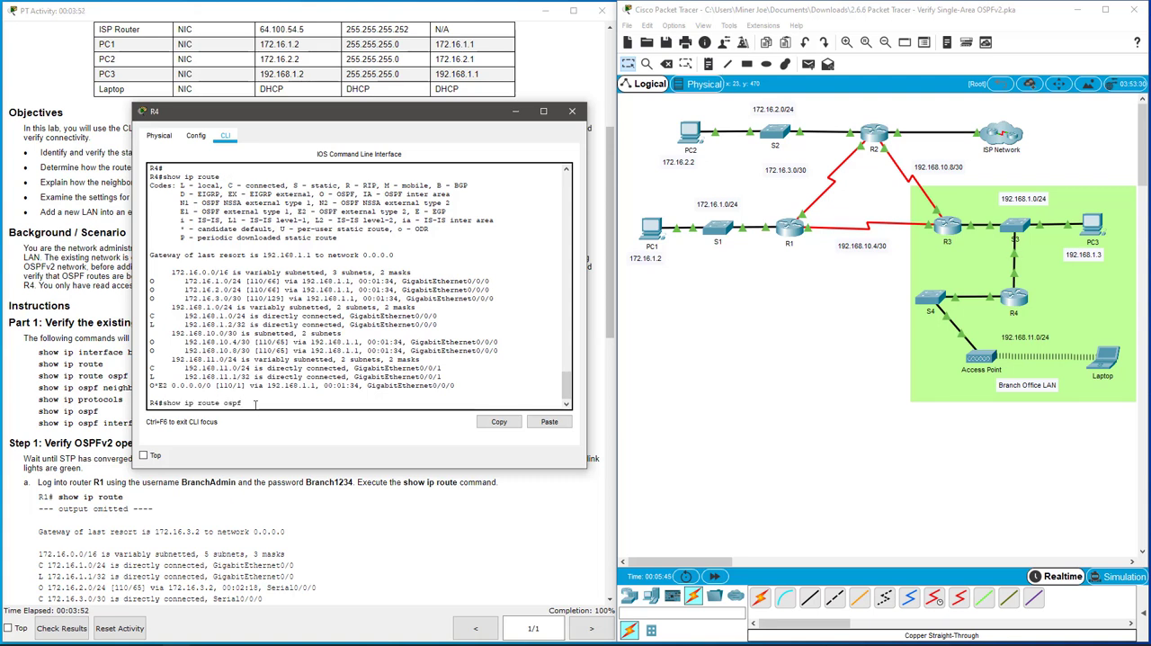
key("Return")
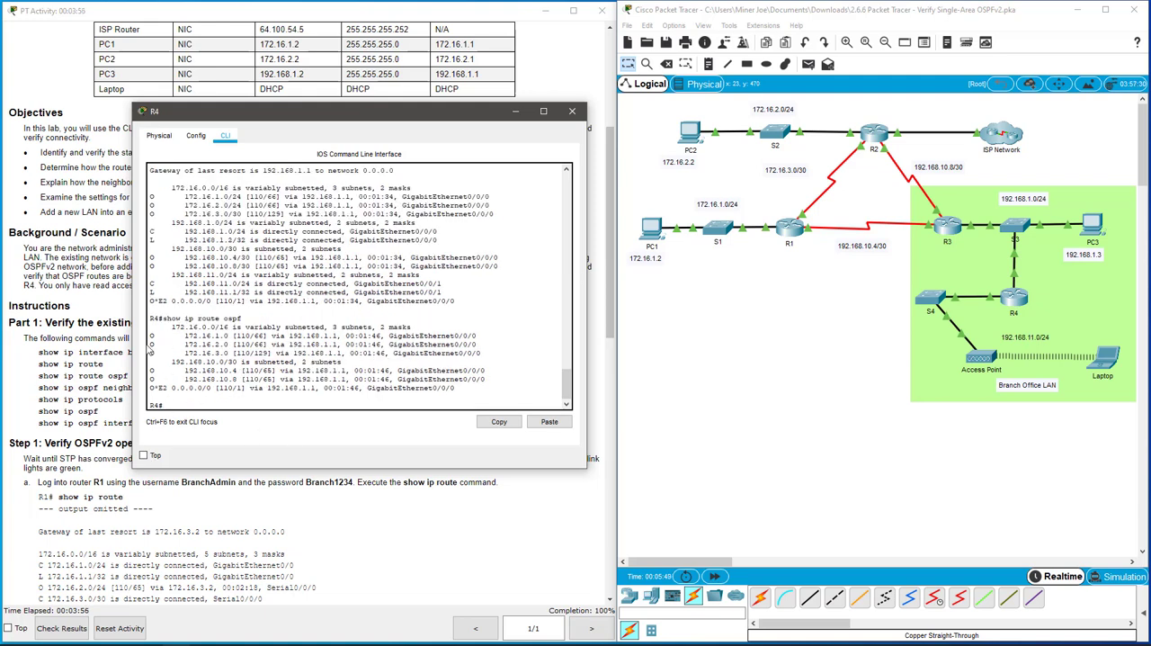
left_click_drag(151, 336, 537, 386)
left_click(486, 395)
left_click_drag(151, 387, 468, 392)
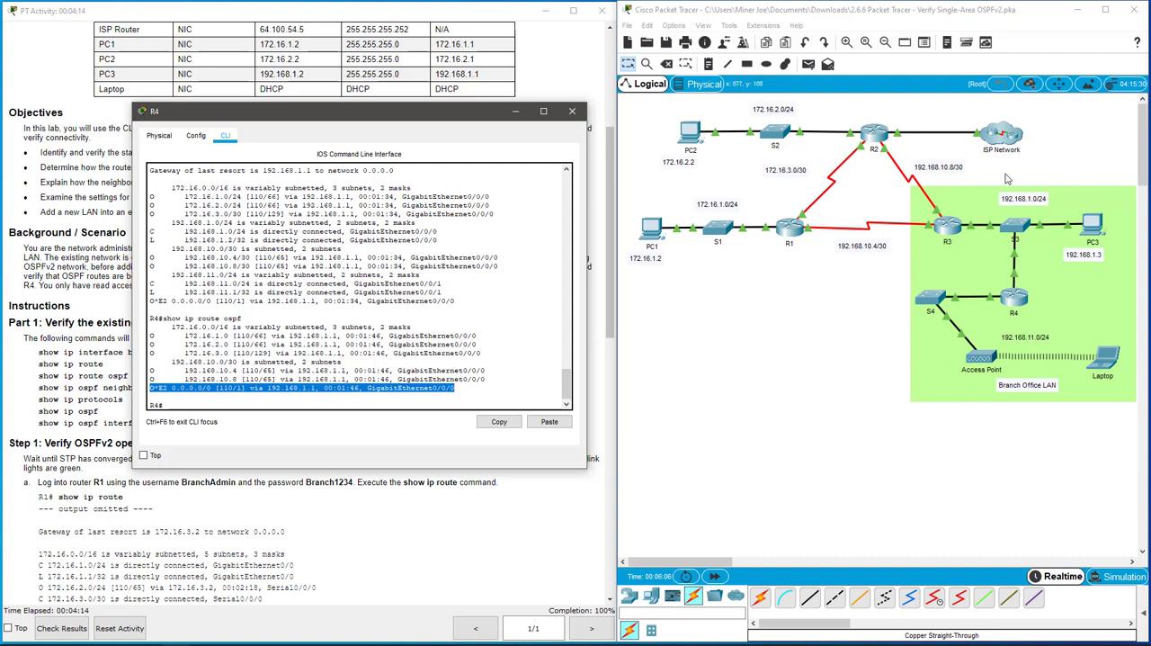
left_click(403, 398)
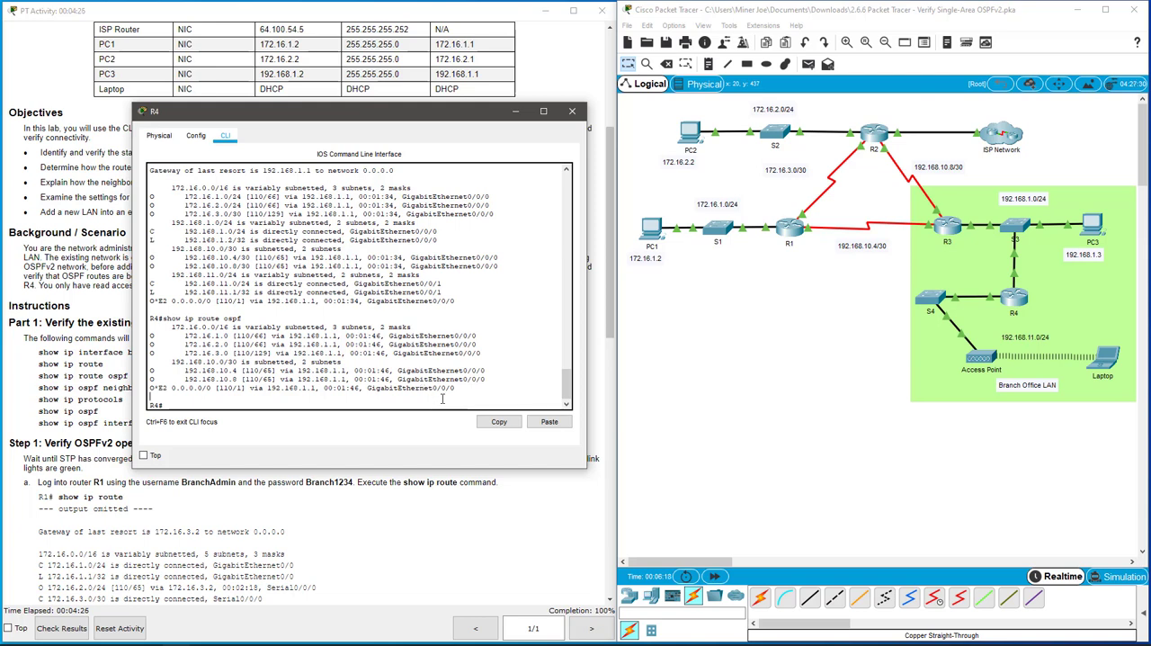
left_click(572, 111)
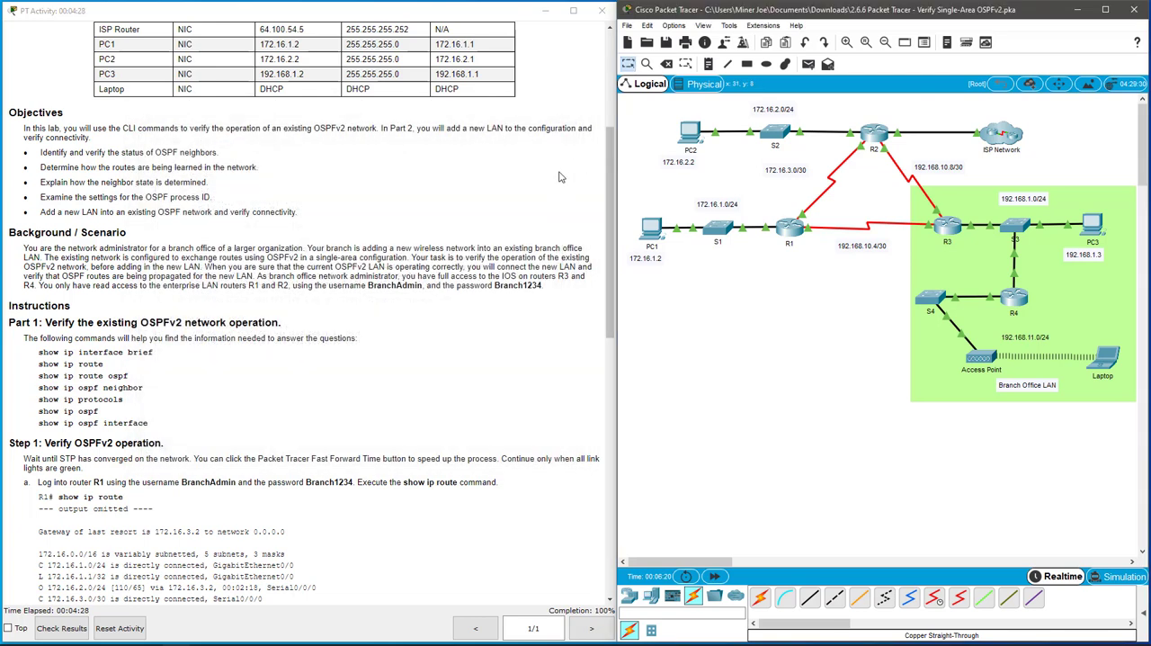